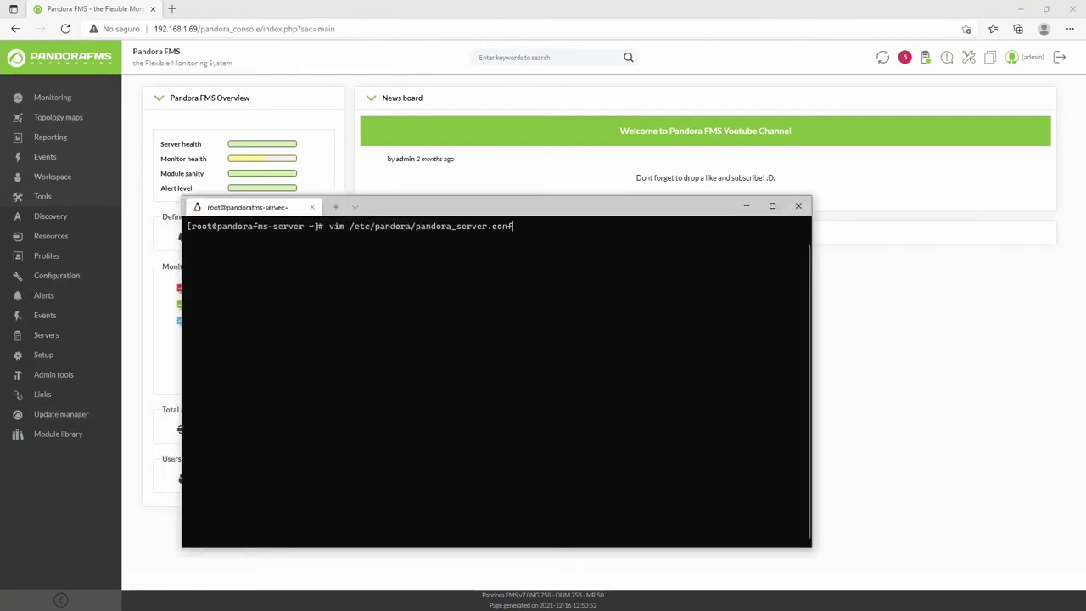
Step: Review the SNMP console and trap translation settings in /etc/pandora/pandora_server.conf with vim, and restart the server with /etc/init.d/pandora_server restart
key("Return")
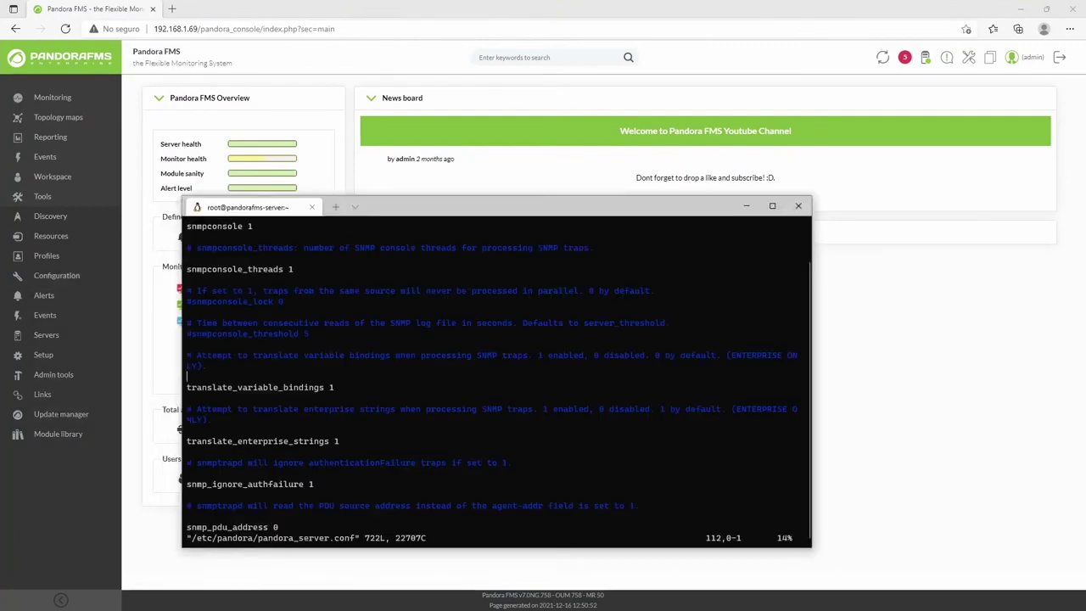
left_click_drag(255, 226, 191, 229)
left_click_drag(335, 387, 184, 389)
left_click_drag(343, 442, 185, 443)
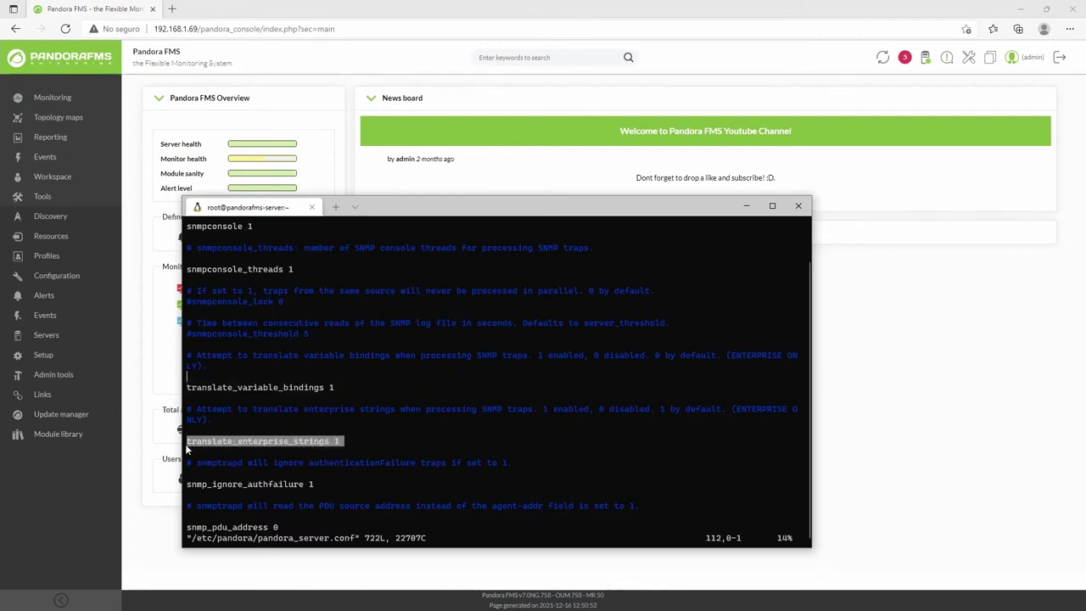
type(":q")
key("Return")
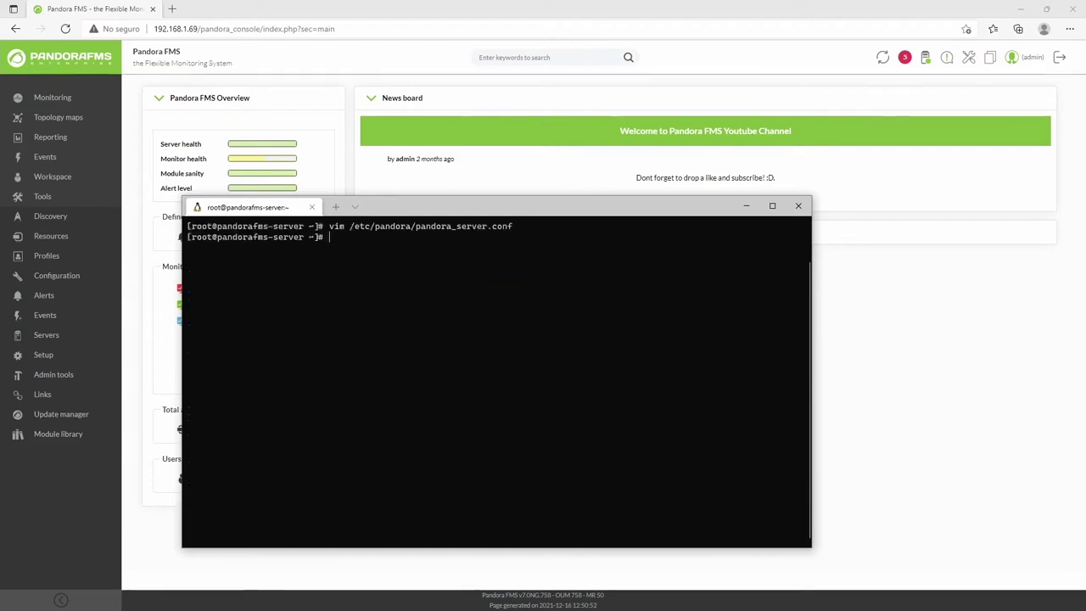
type("/etc/init.d/pandora_server restart")
key("Return")
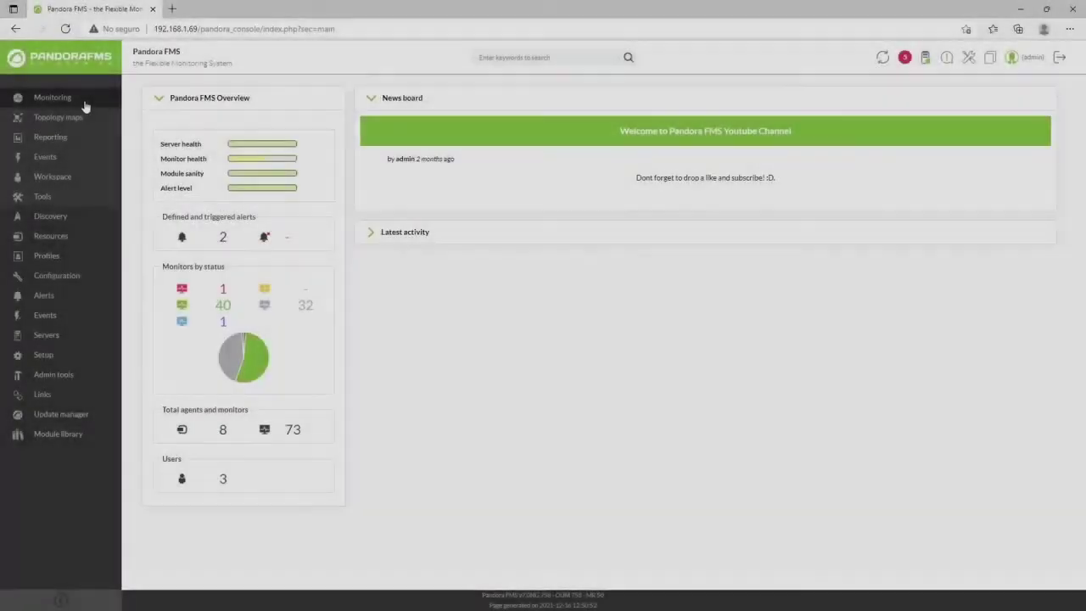
Step: Open the SNMP trap editor and choose CISCO-QOS-PIB-MIB.mib as the MIB file to load
mouse_move(167, 158)
left_click(298, 197)
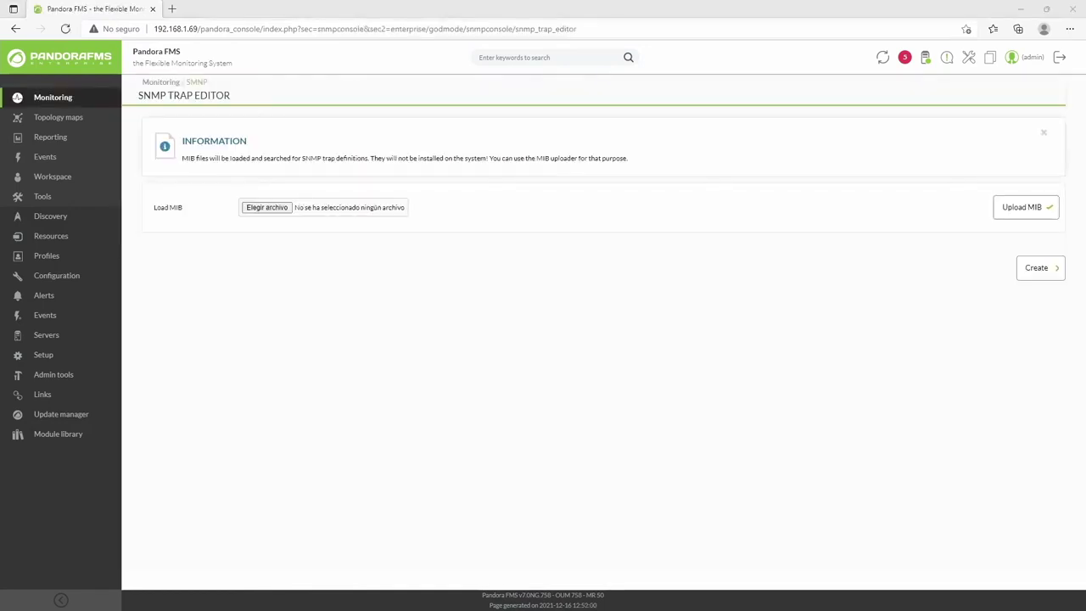
left_click_drag(246, 289, 281, 218)
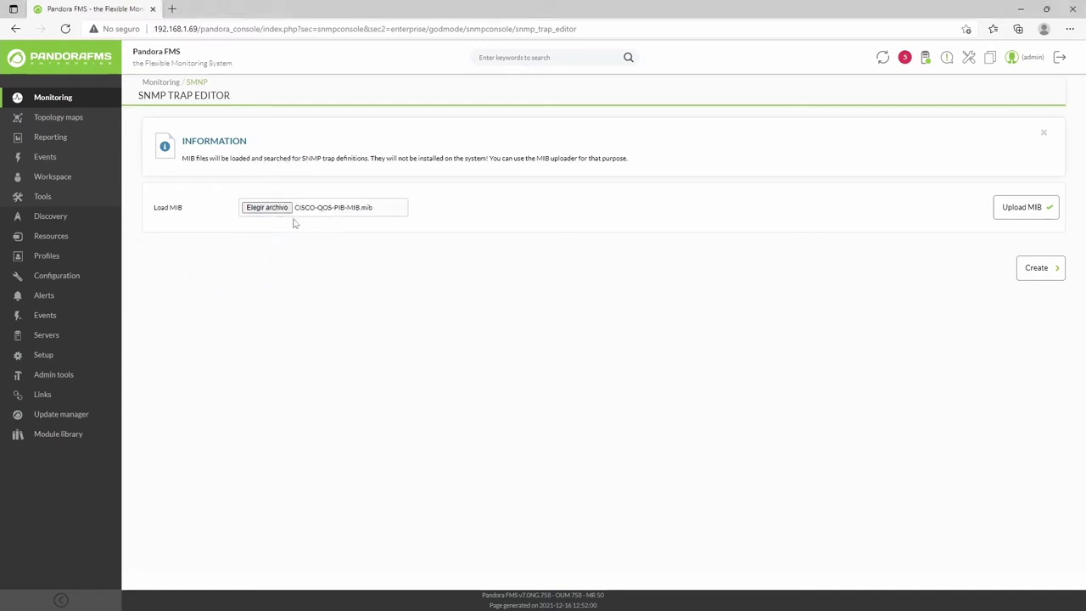
Step: Create a custom trap definition with OID .1.3.6.1.4.1.18719.999.7973.848.1263672.1.21, severity Critical and text "Critical event"
left_click(1036, 268)
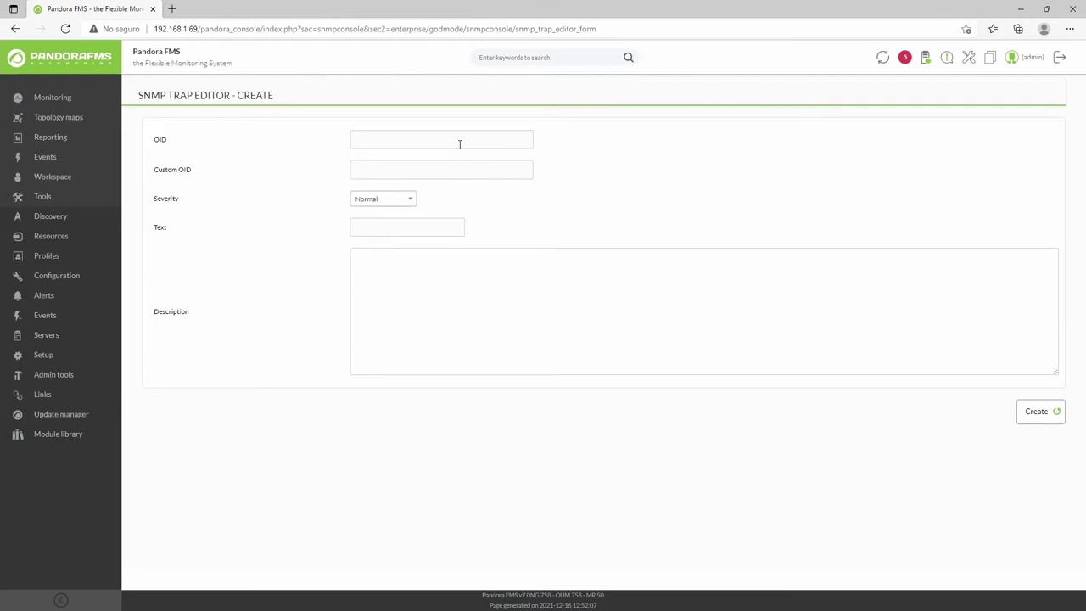
type(".1.3.6.1.4.1.18719.999.7973.848.1263672.1.21")
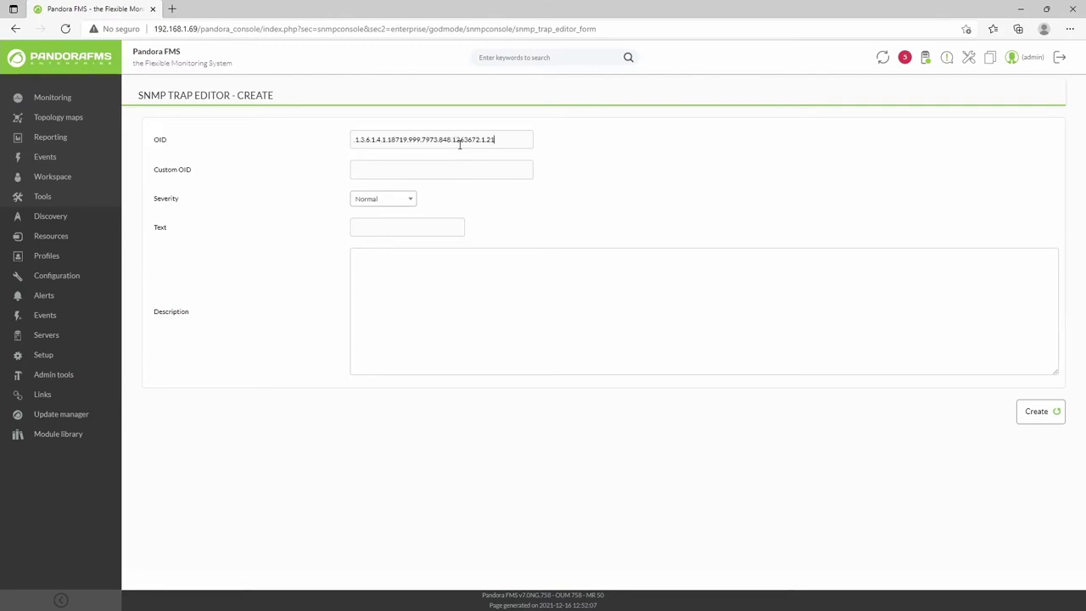
left_click(388, 202)
scroll(386, 301, "down", 2)
left_click(383, 308)
left_click(383, 227)
type("Critical erent")
left_click(1030, 413)
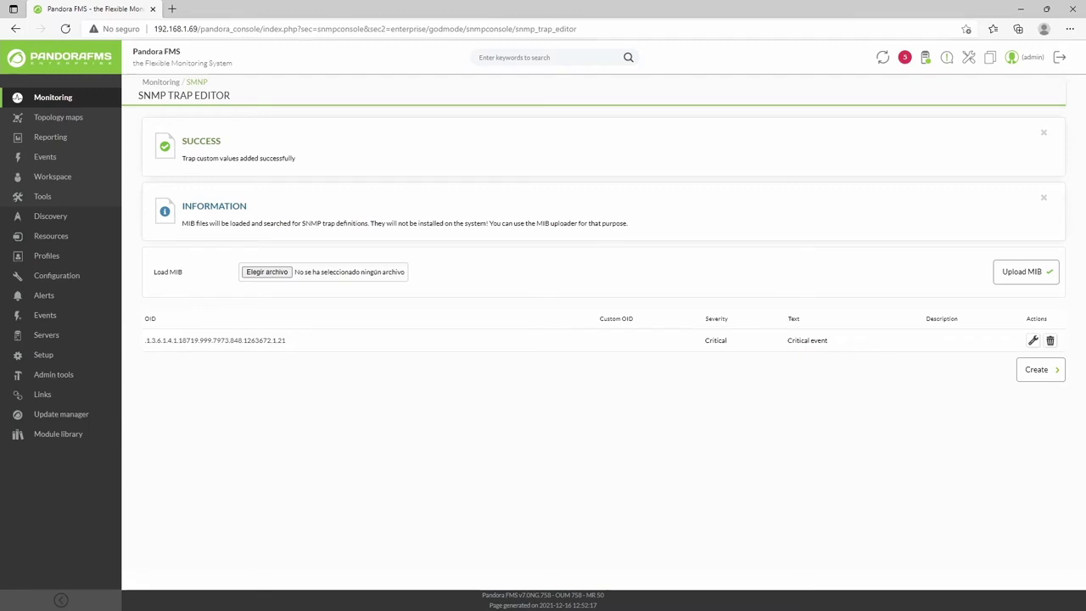
Step: Switch to the terminal, inspect /etc/snmp/snmptrapd.conf with vim, quit without changes and minimize the terminal
key("alt+Tab")
type("vim ")
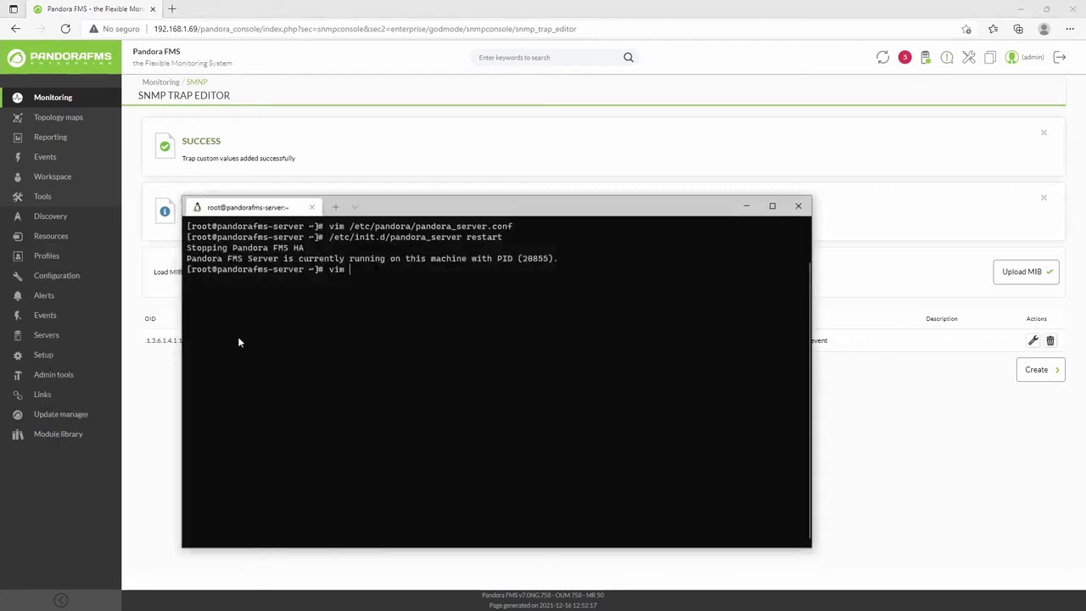
type("/etc/snmp/snmptrapd.conf")
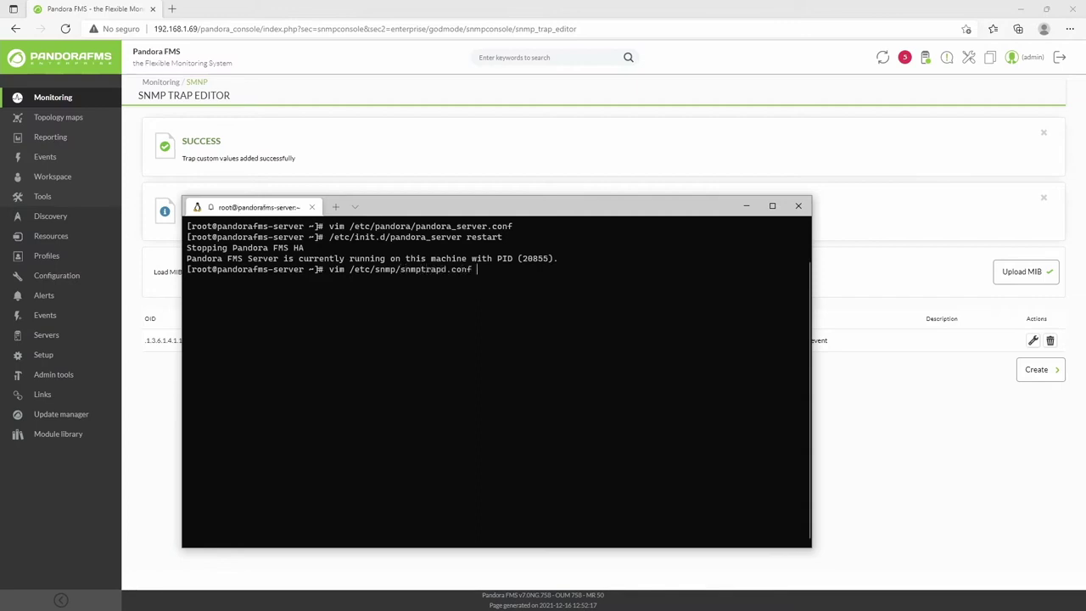
key("Return")
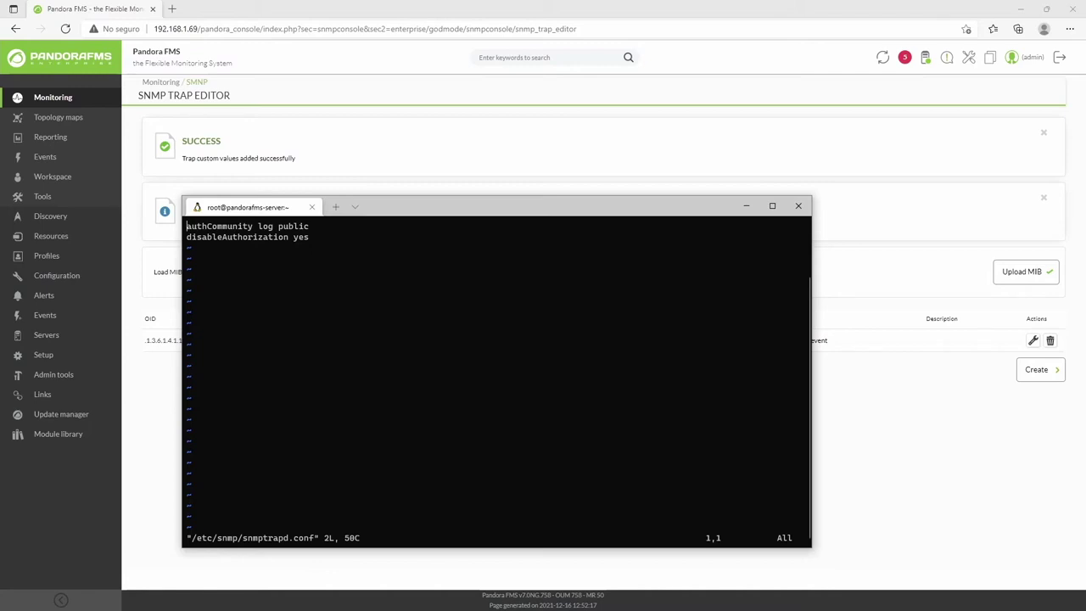
type(":q")
key("Return")
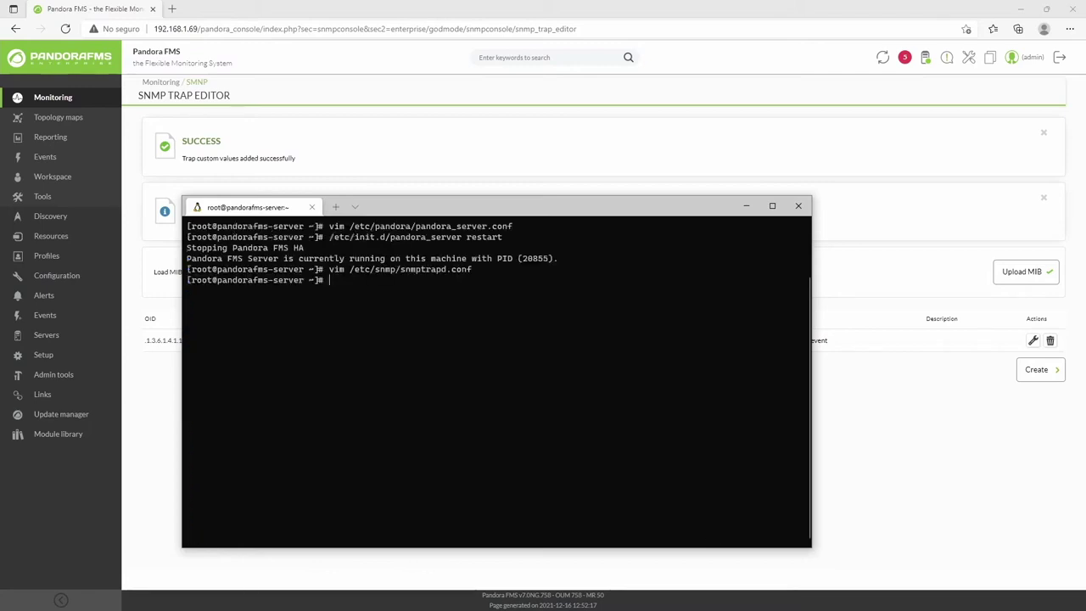
left_click(747, 208)
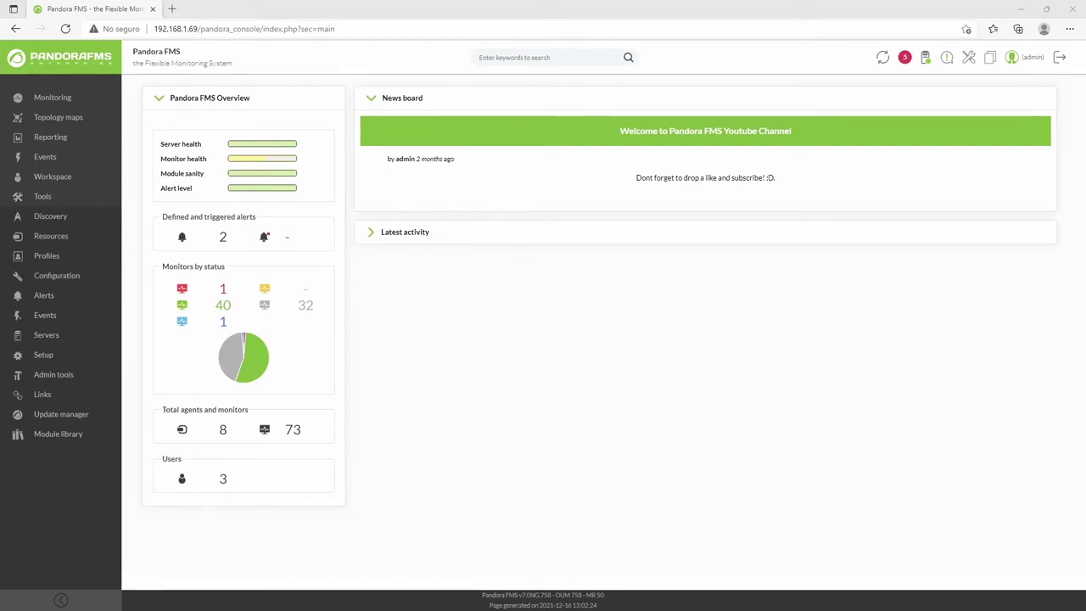
Step: Generate a test trap in the SNMP trap generator with enterprise string .1.3.6.1.4.1.18719.999.7973.848.1263672.1.21, SNMP agent 192.168.1.69 and value test
mouse_move(87, 102)
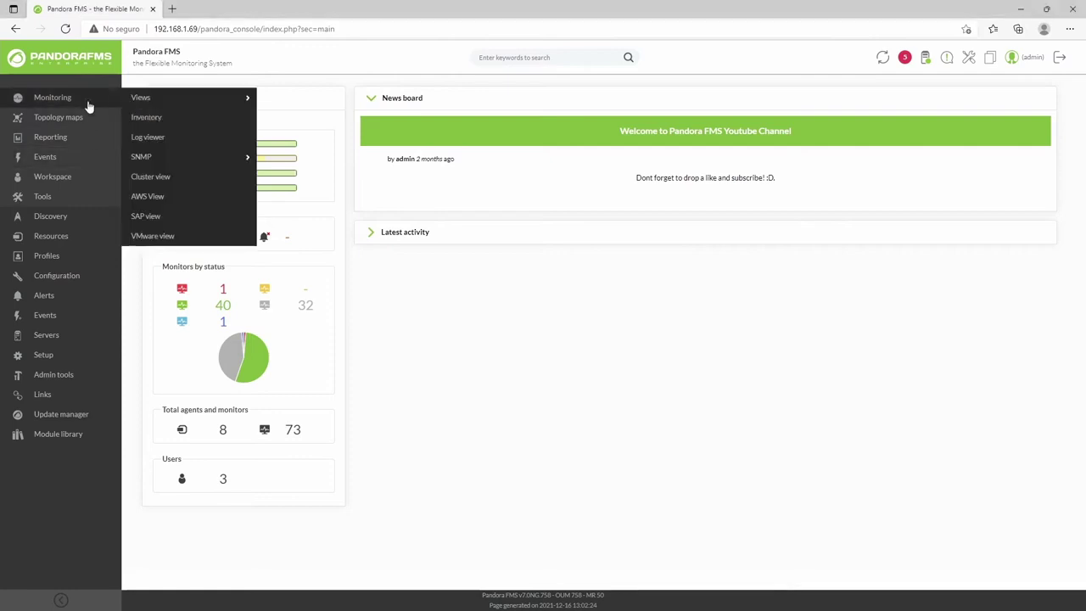
mouse_move(182, 157)
left_click(301, 255)
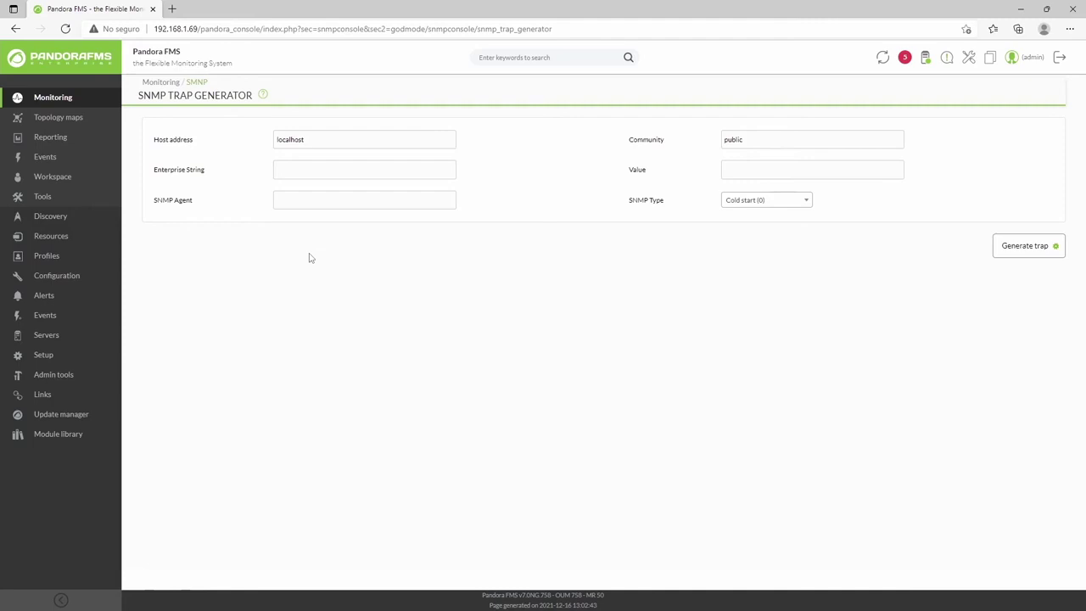
left_click(308, 171)
type(".1.3.6.1.4.1.18719.999.7973.848.1263672.1.21")
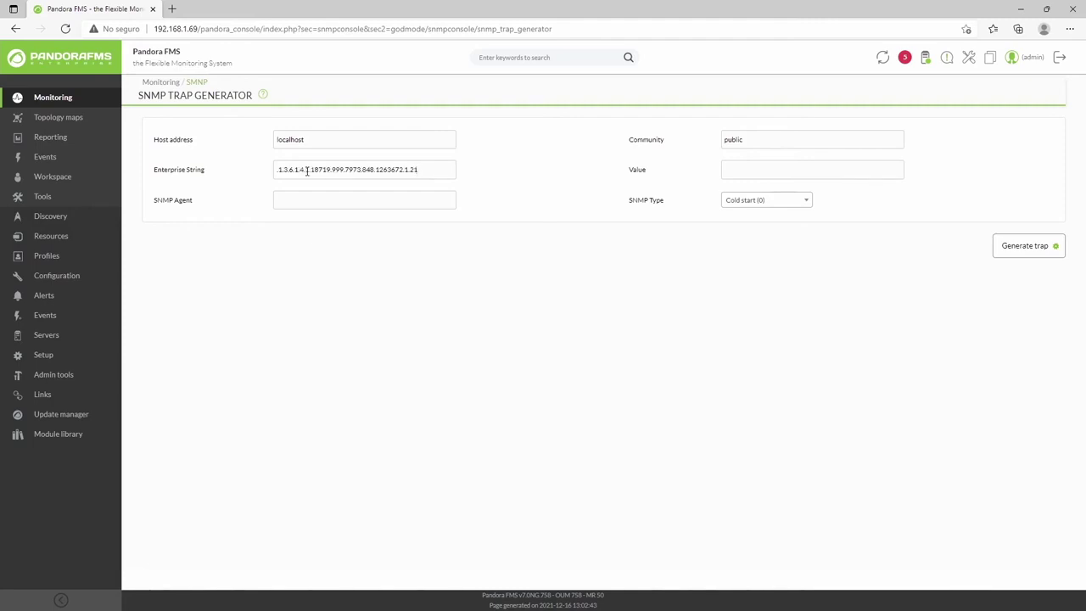
left_click(307, 200)
type("1")
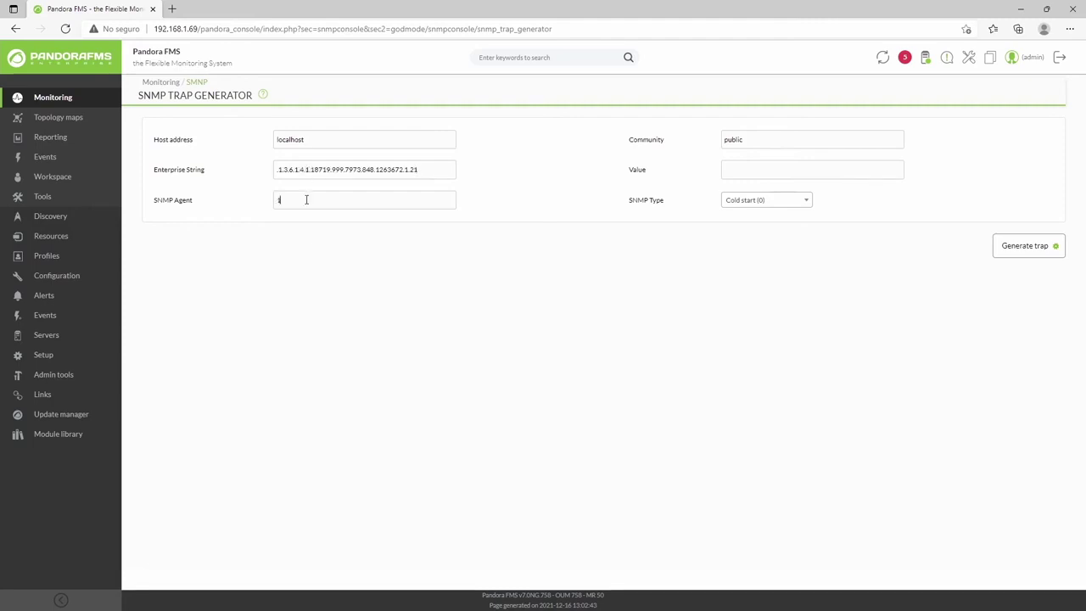
type("92.168.1.69")
left_click(751, 173)
type("test")
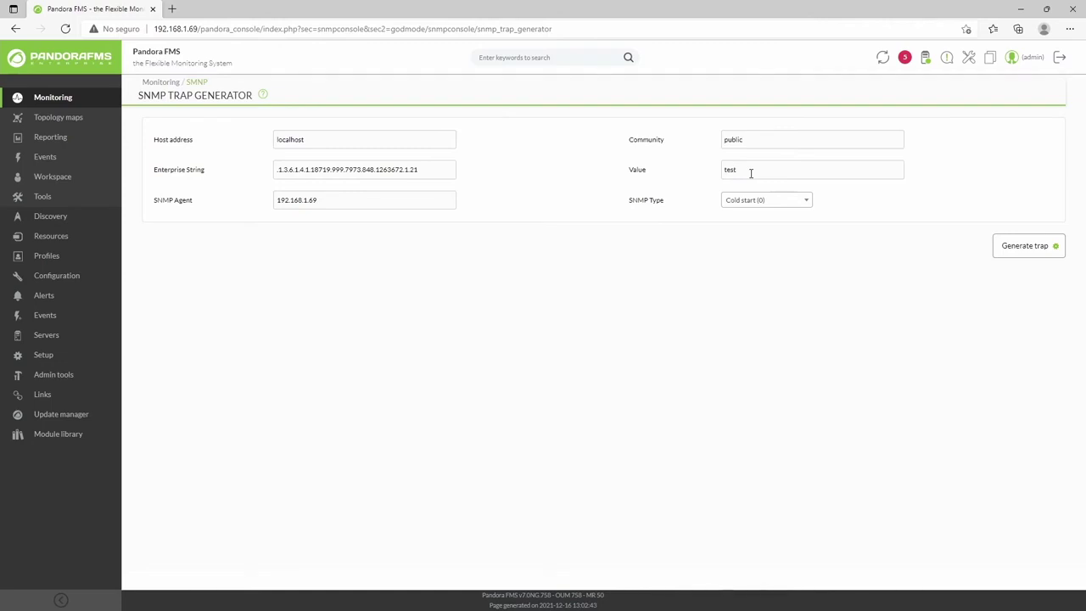
left_click(1013, 246)
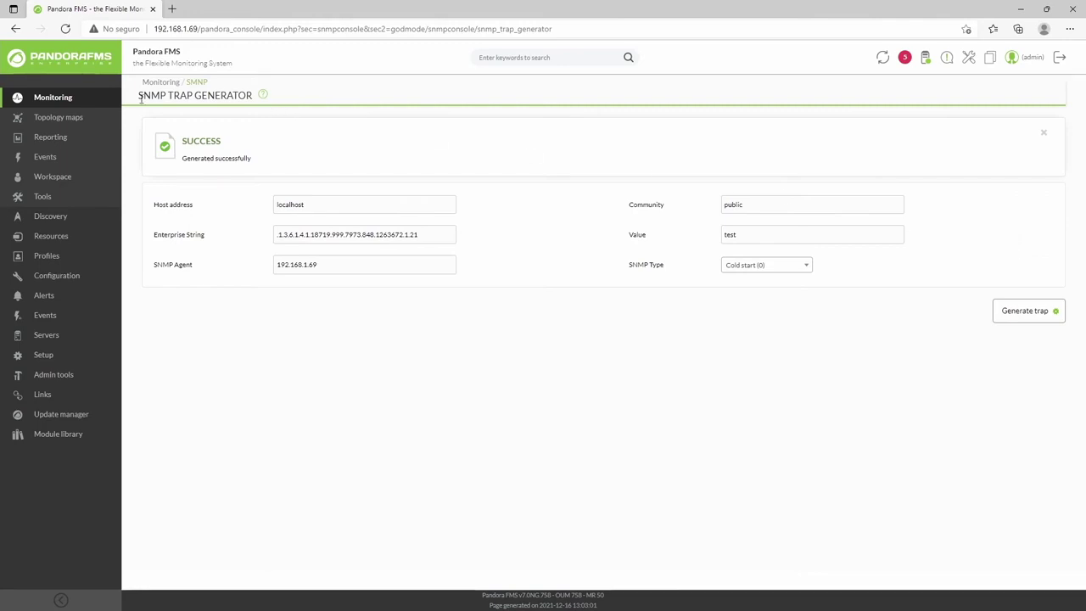
Step: Open the SNMP console to see the received traps
mouse_move(73, 102)
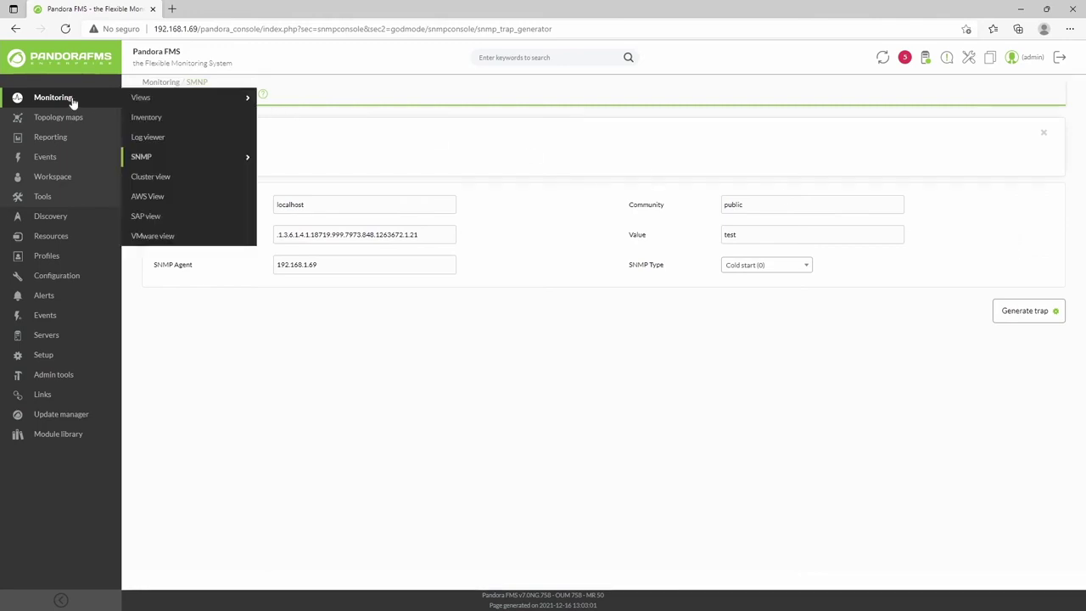
mouse_move(223, 161)
left_click(291, 161)
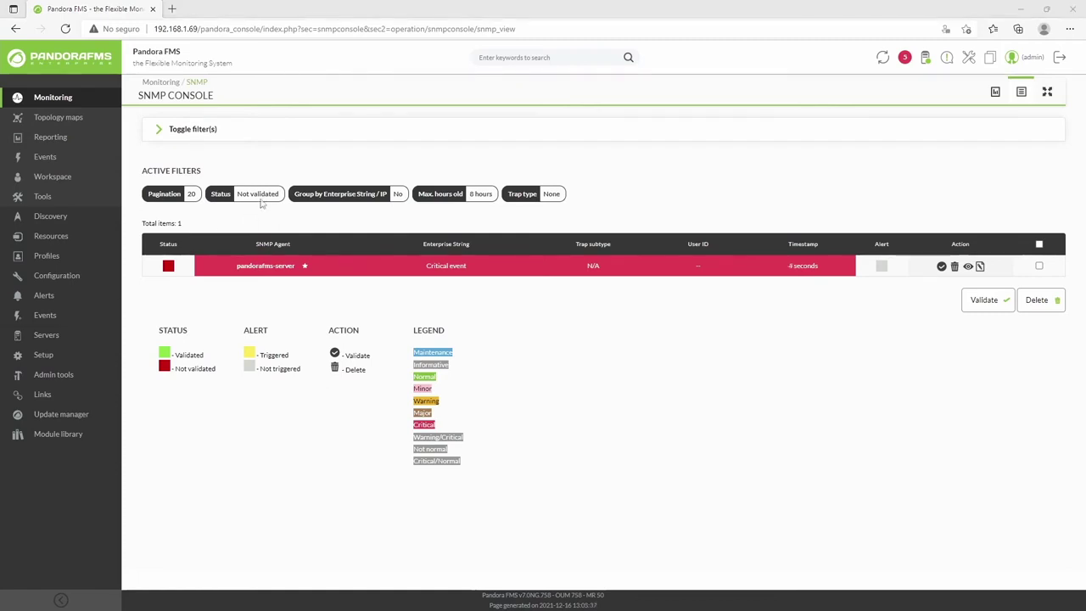
Step: Filter the SNMP console to status All and a maximum age of 24 hours, and apply the filter
left_click(246, 136)
left_click(308, 186)
left_click(308, 184)
left_click(300, 215)
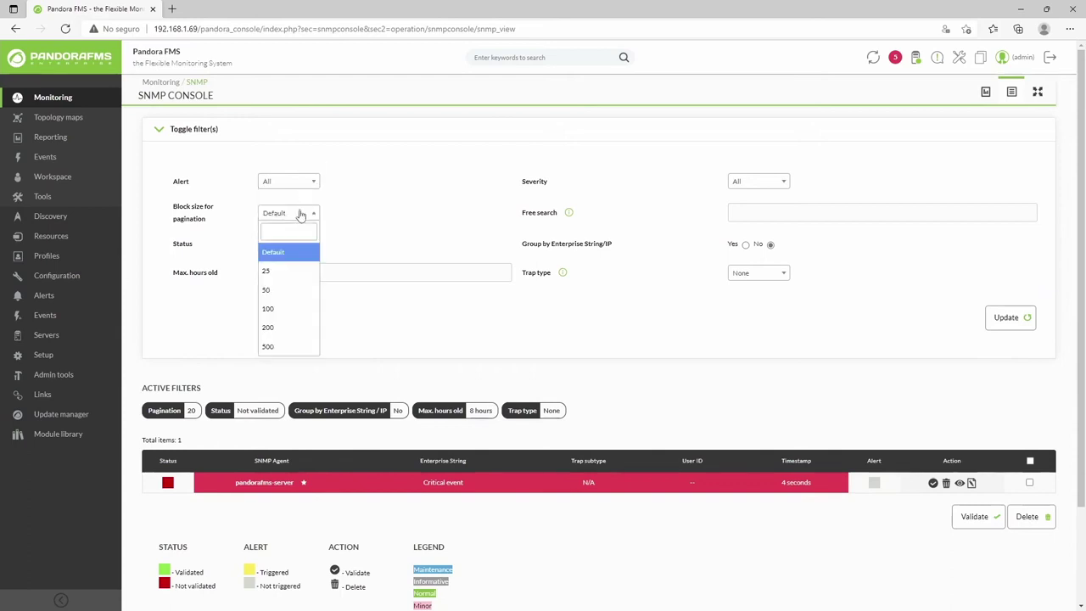
left_click(300, 216)
left_click(297, 244)
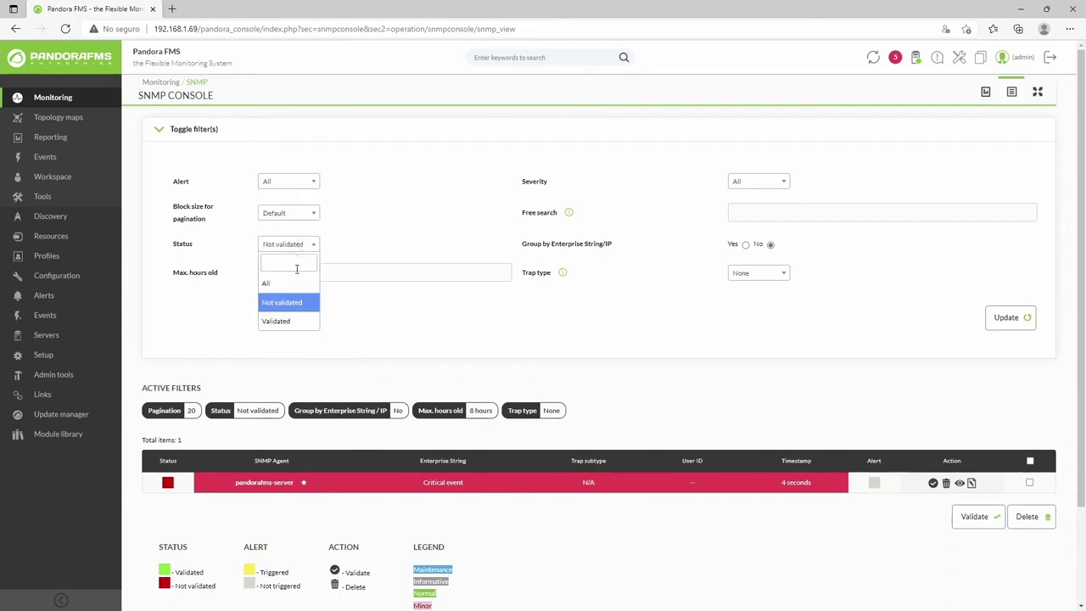
left_click(294, 285)
double_click(337, 272)
type("25")
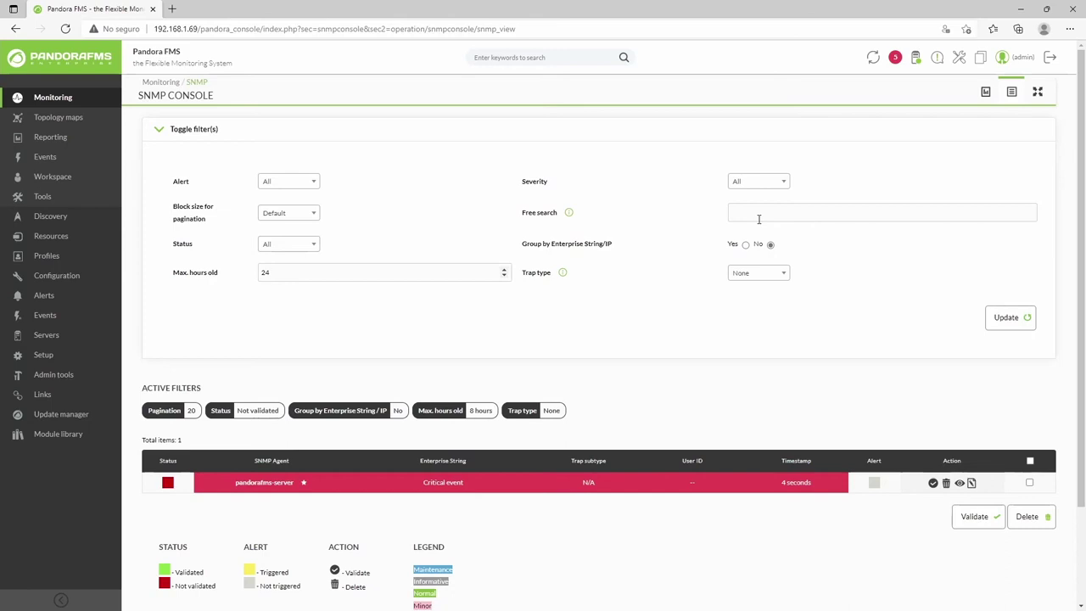
left_click(1000, 316)
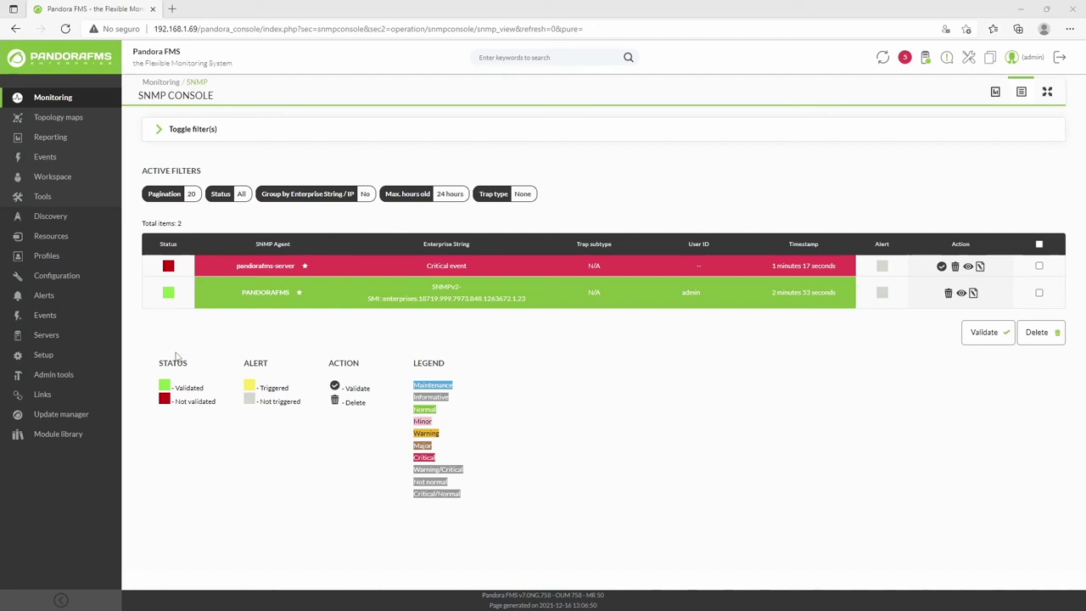
Step: View the agent behind the critical trap in a separate browser tab, close it, and check the trap's extended details
middle_click(270, 266)
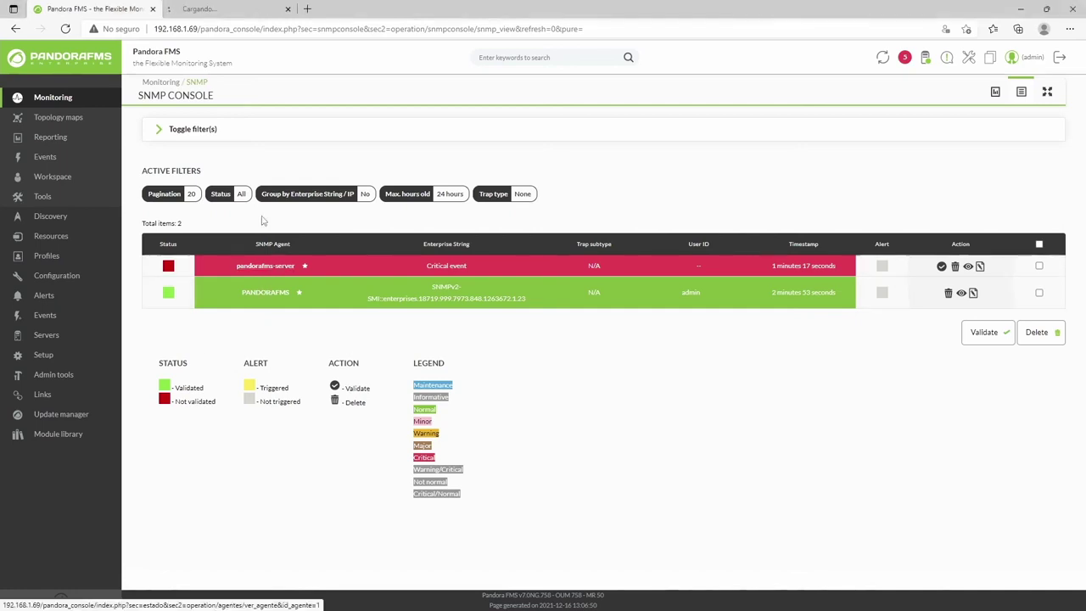
left_click(225, 8)
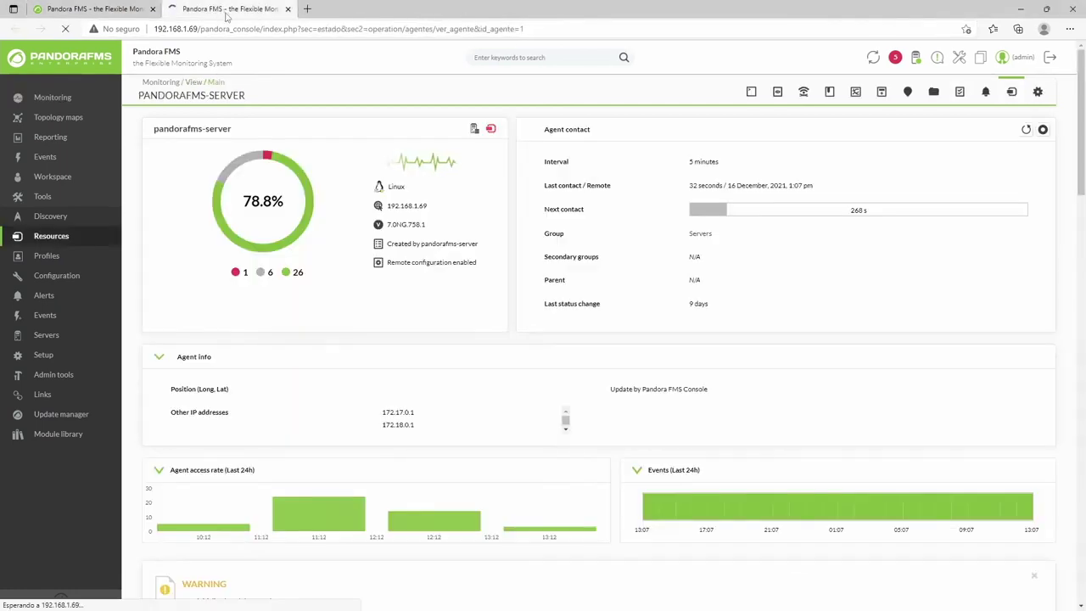
left_click(288, 8)
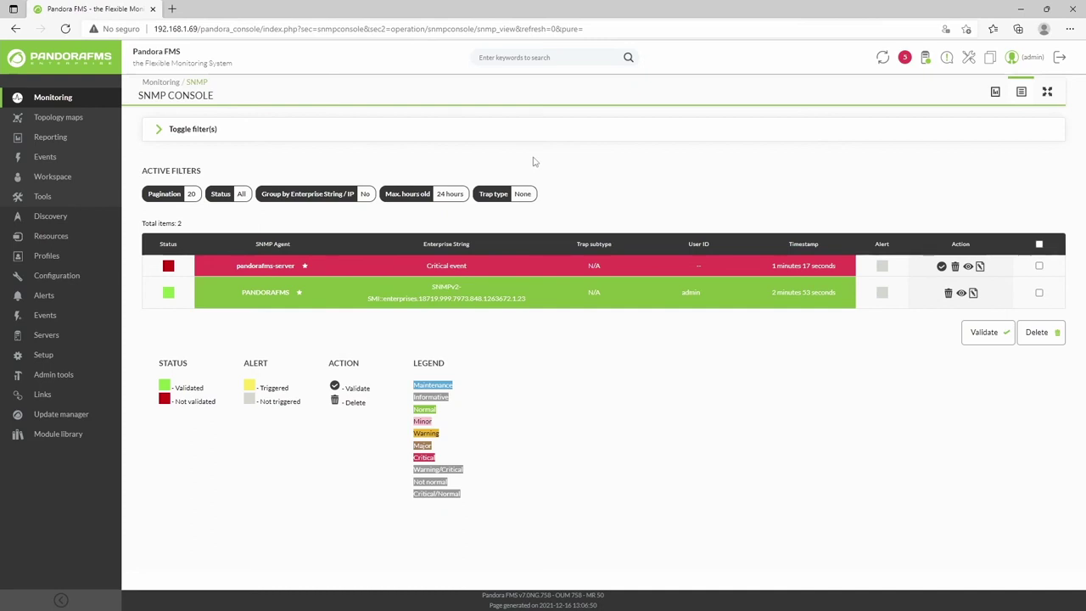
left_click(454, 268)
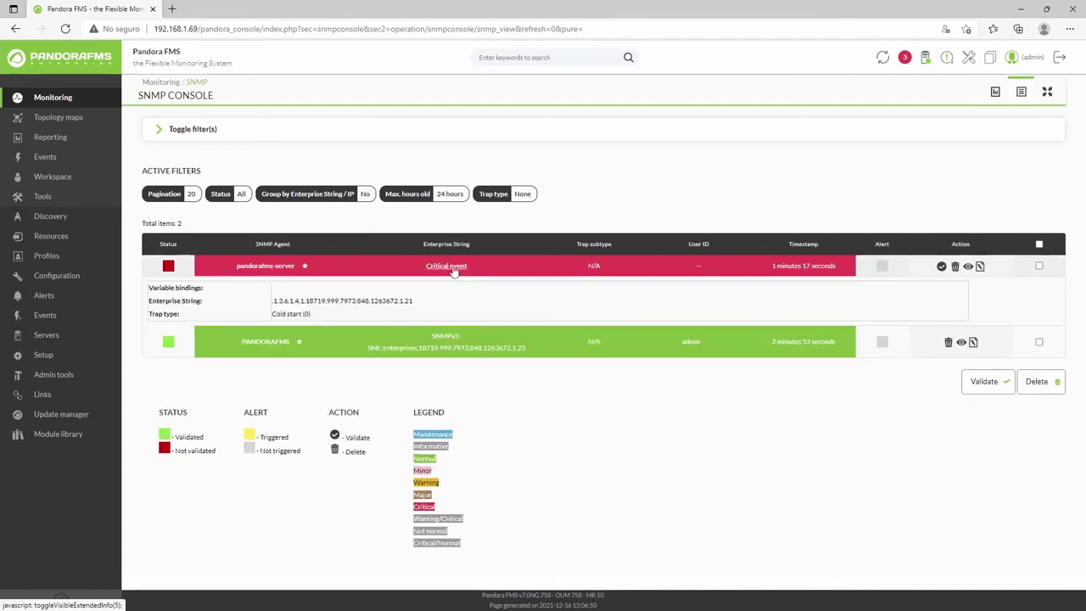
left_click(455, 268)
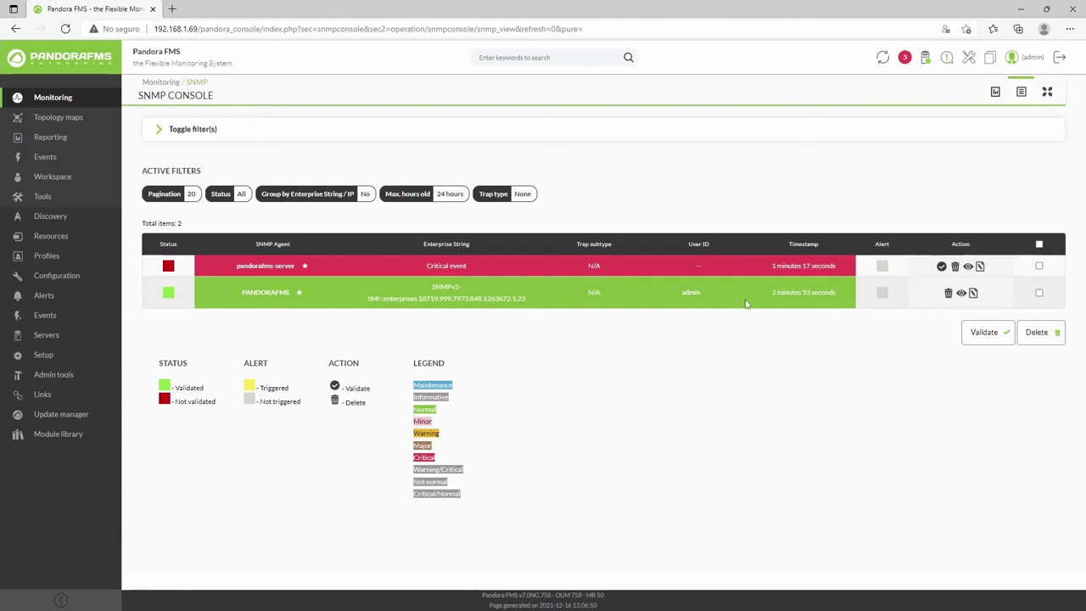
mouse_move(801, 266)
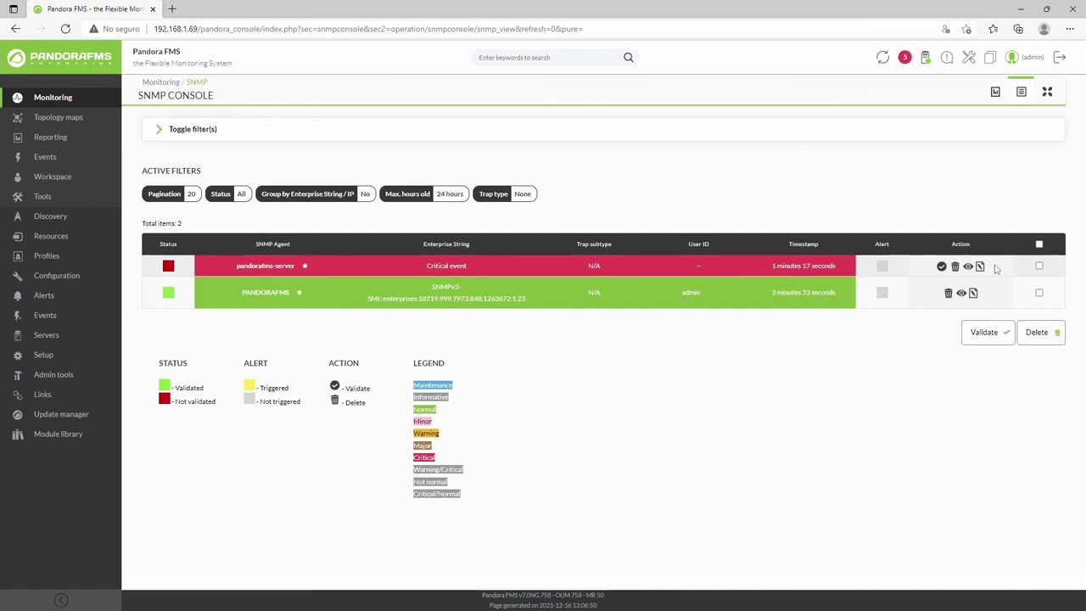
left_click(1038, 267)
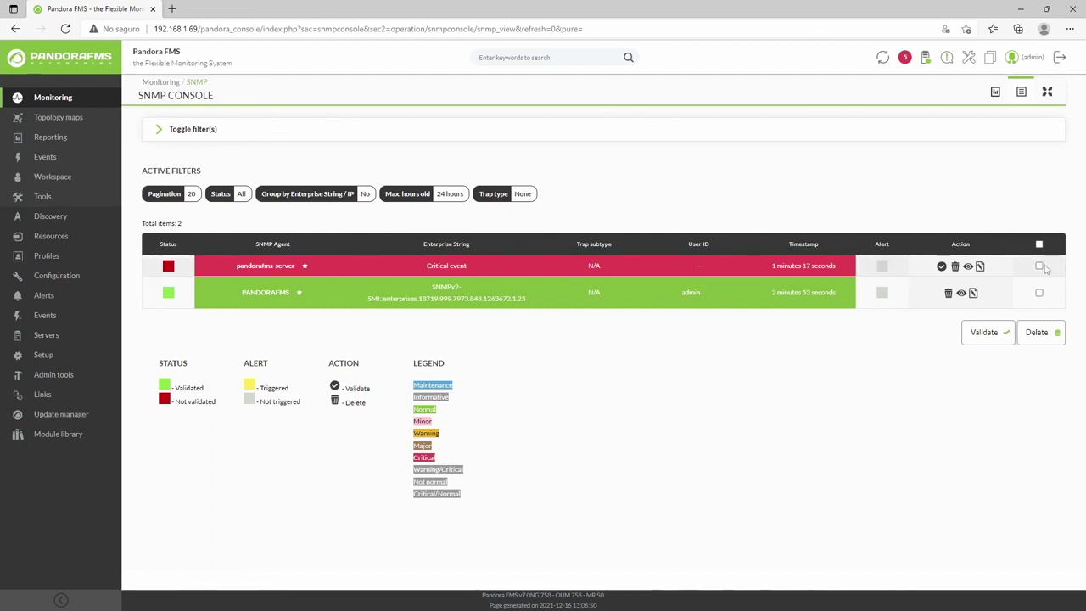
left_click(1040, 245)
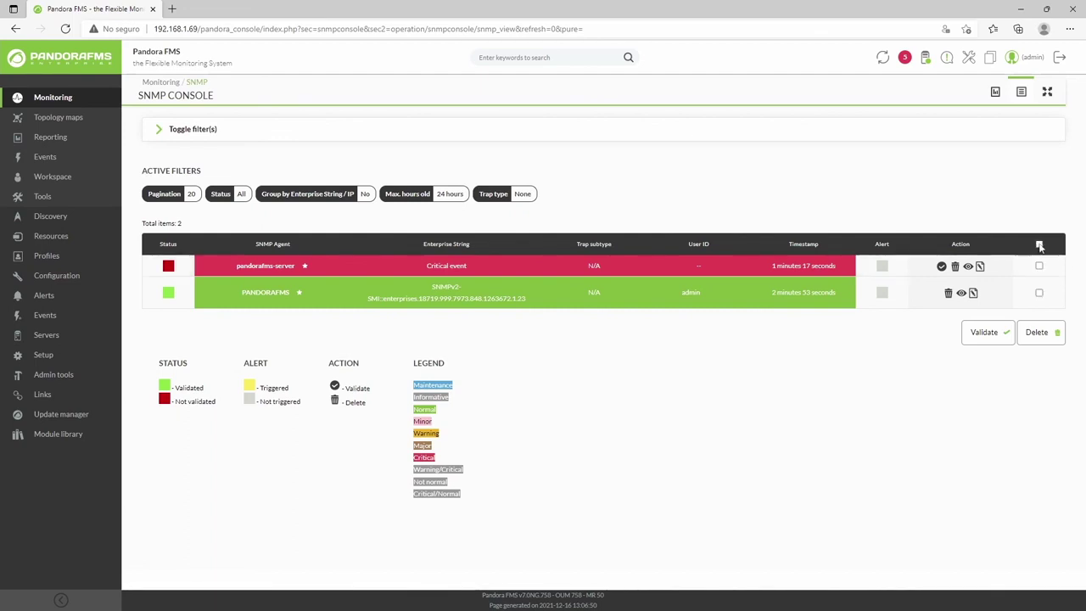
Step: Open the SNMP statistics and examine the charts of traps by source and by enterprise string
left_click(997, 95)
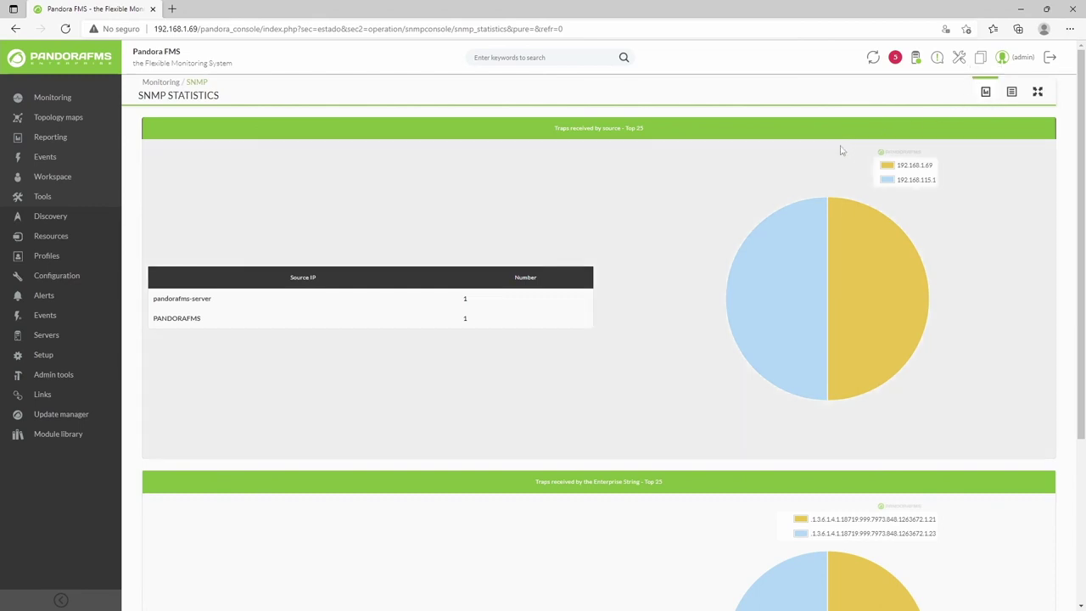
scroll(830, 200, "down", 2)
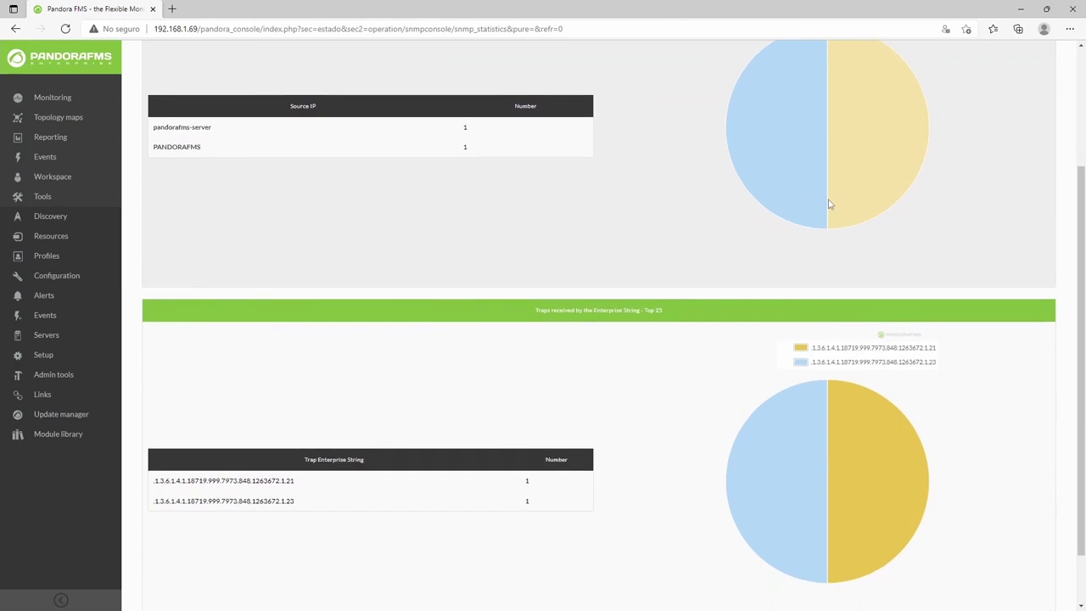
scroll(829, 203, "up", 3)
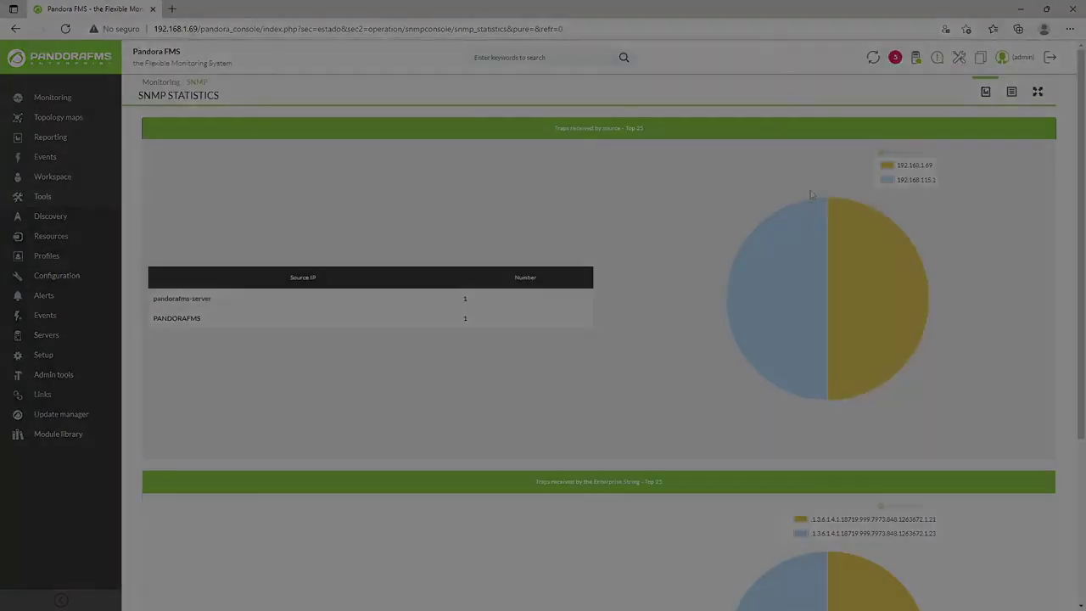